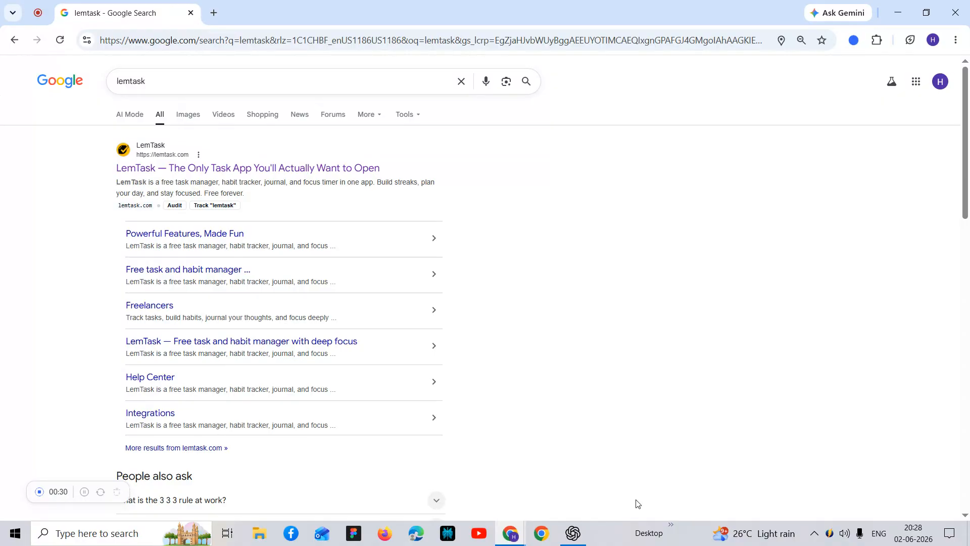
# - Open LemTask from the search results and go to its dashboard, dismissing the notification request and the welcome-back summary
pyautogui.click(205, 168)
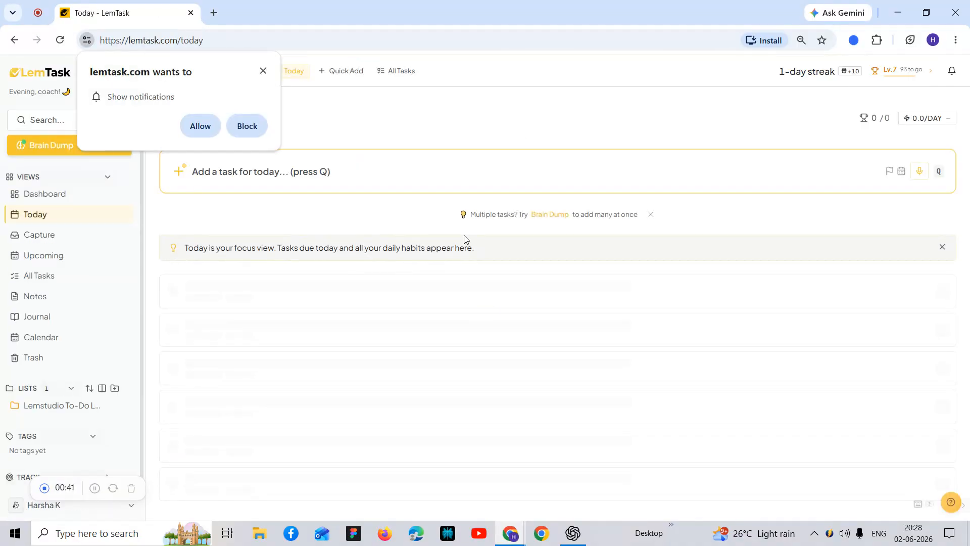
pyautogui.click(263, 70)
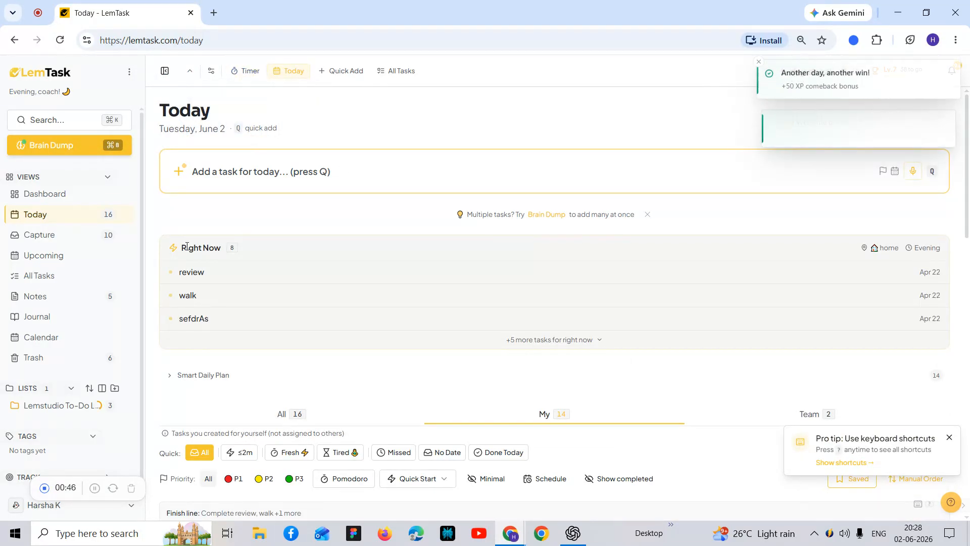
pyautogui.click(76, 214)
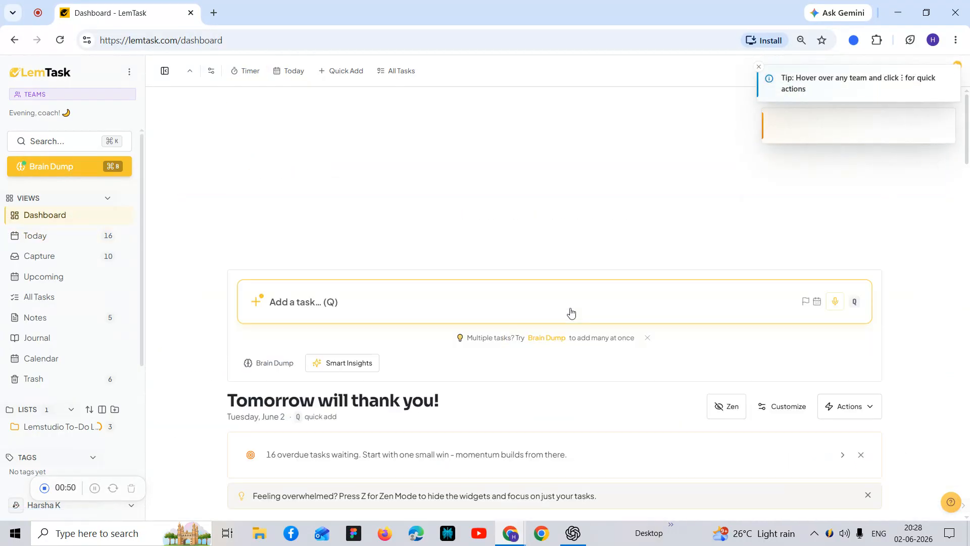
pyautogui.click(357, 302)
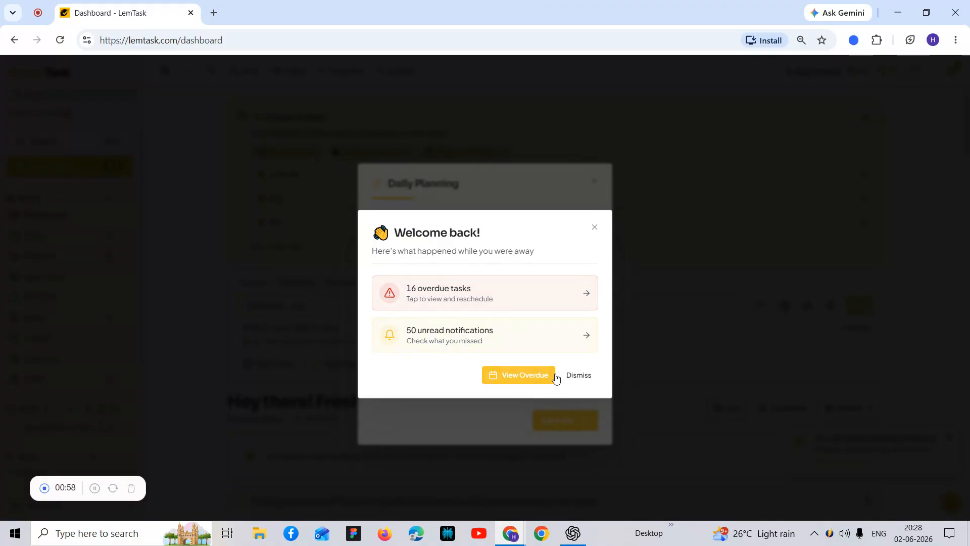
pyautogui.click(573, 376)
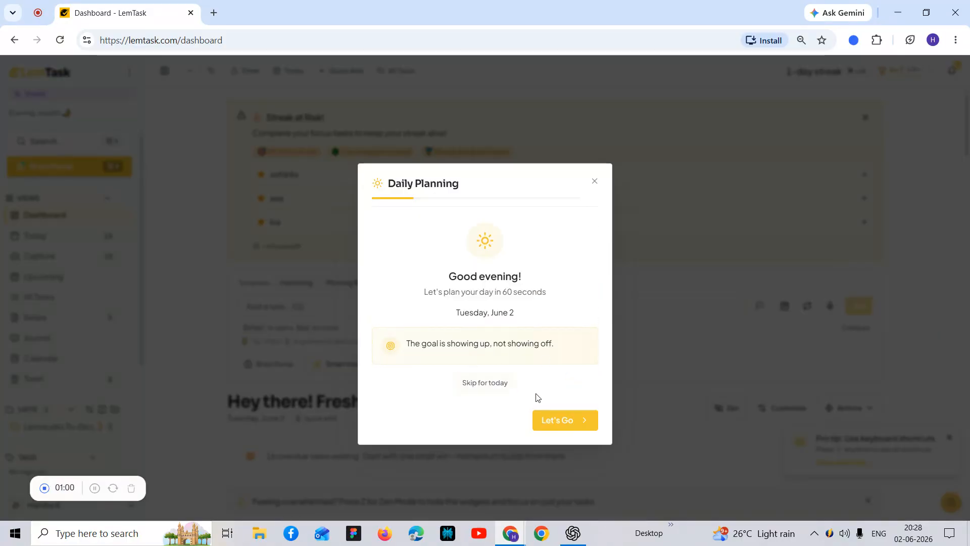
# - Start daily planning and add the task "test lem task dashboard functionality" for today by voice input, correcting the misheard word
pyautogui.click(557, 421)
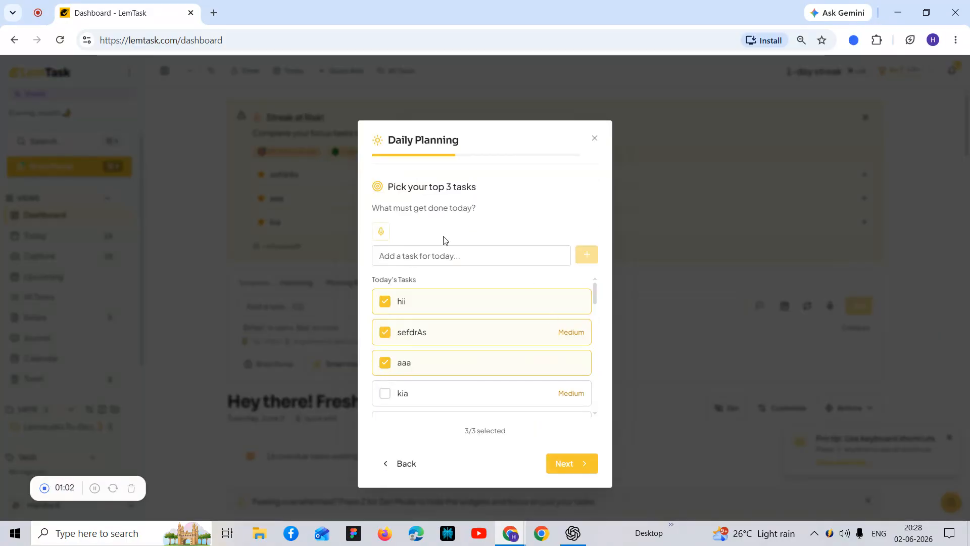
pyautogui.click(423, 255)
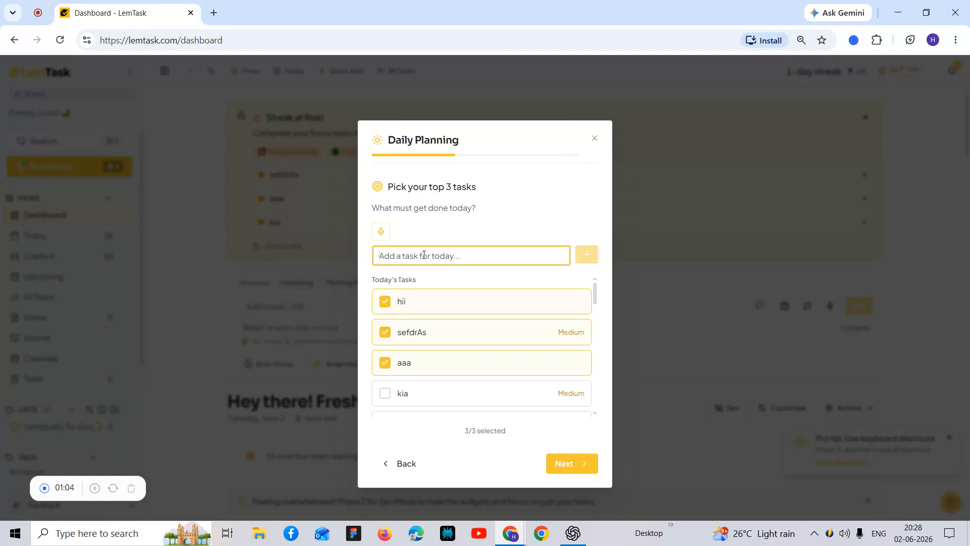
pyautogui.click(380, 232)
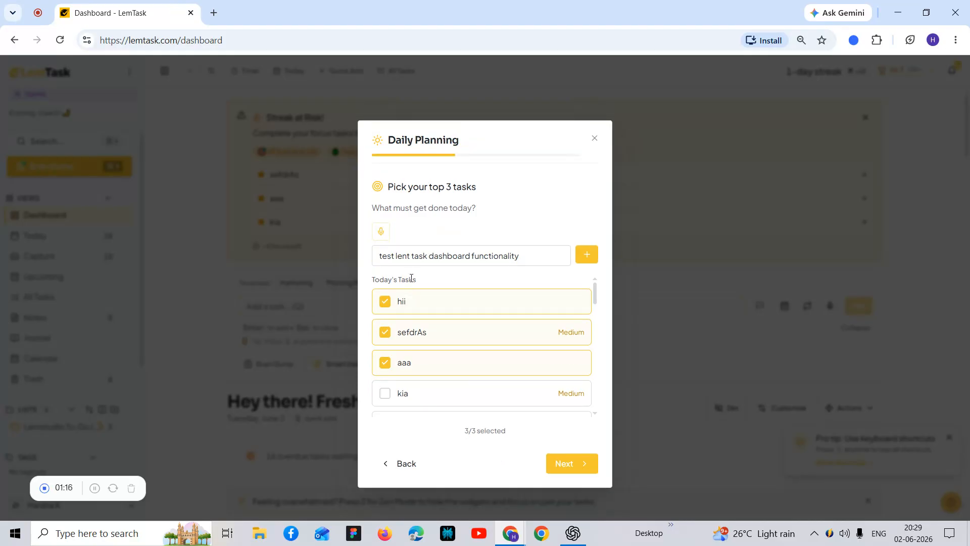
pyautogui.click(411, 257)
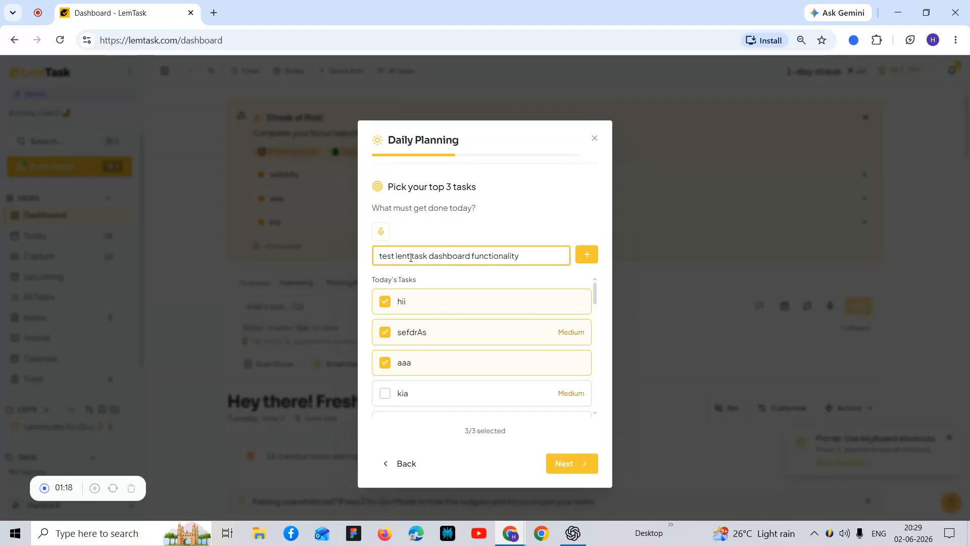
pyautogui.press('BackSpace')
pyautogui.press('BackSpace')
pyautogui.write('m')
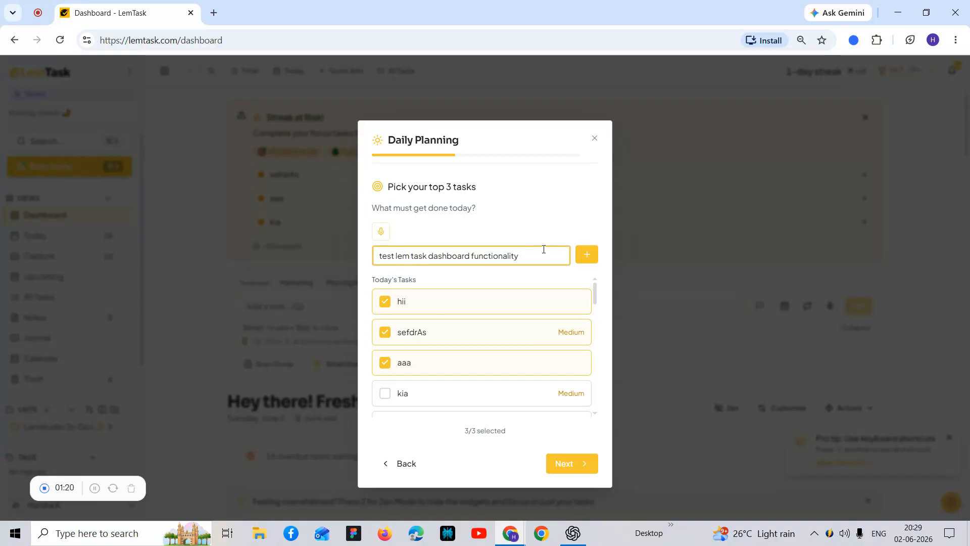
pyautogui.click(581, 262)
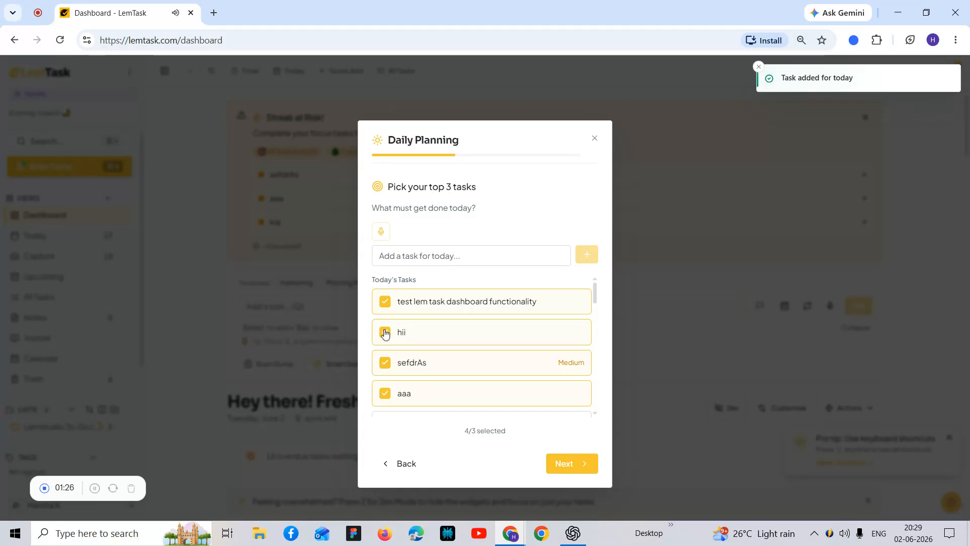
# - Complete the daily plan with the preselected tasks and habits and "Energy" as the day's intention
pyautogui.click(580, 463)
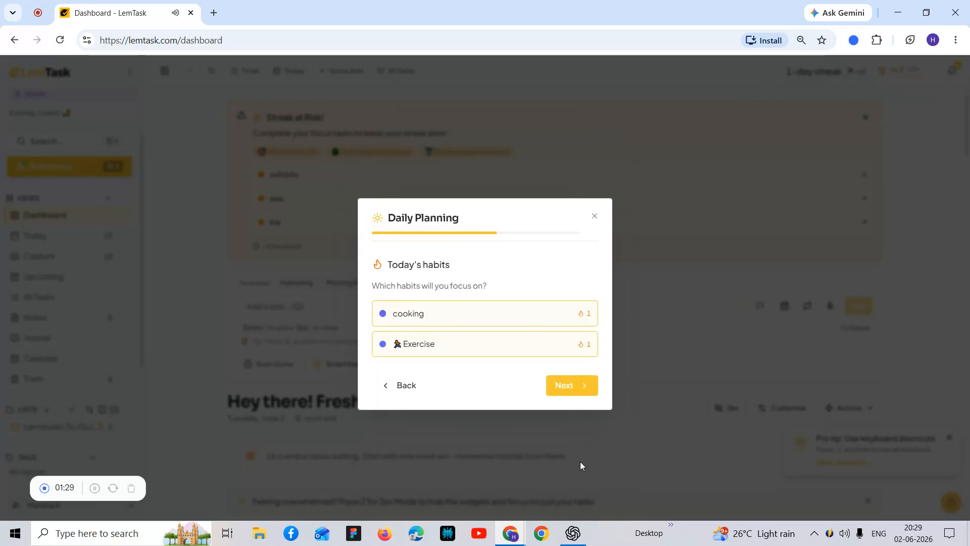
pyautogui.click(581, 393)
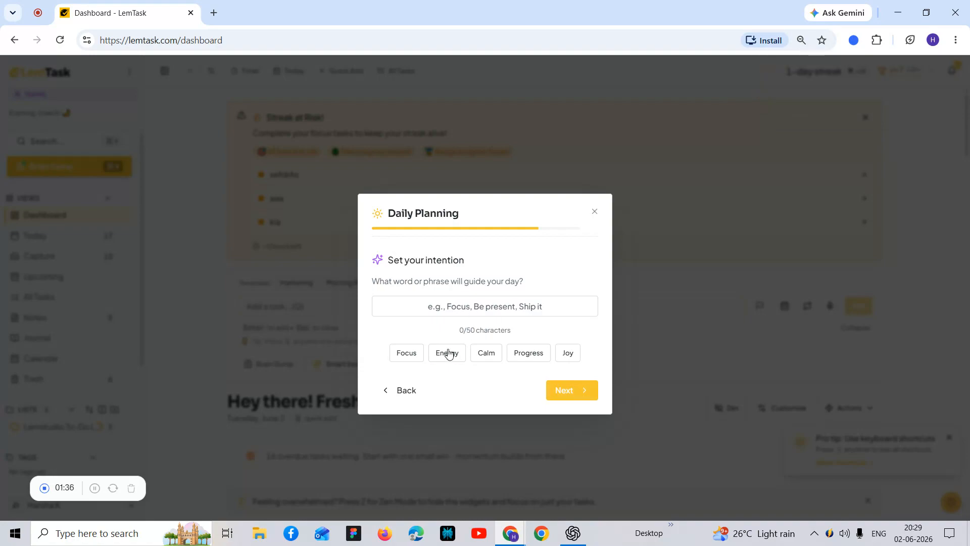
pyautogui.click(447, 353)
pyautogui.click(570, 390)
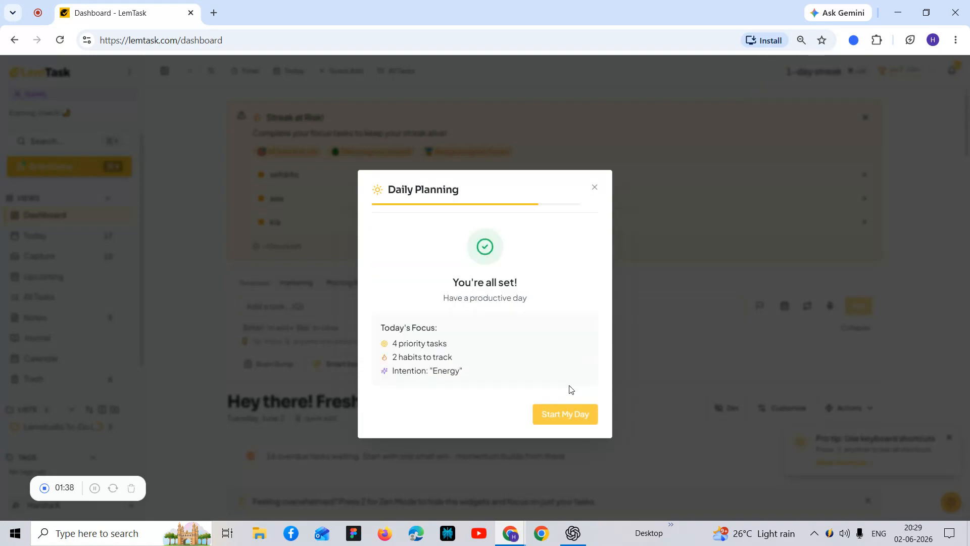
pyautogui.click(558, 418)
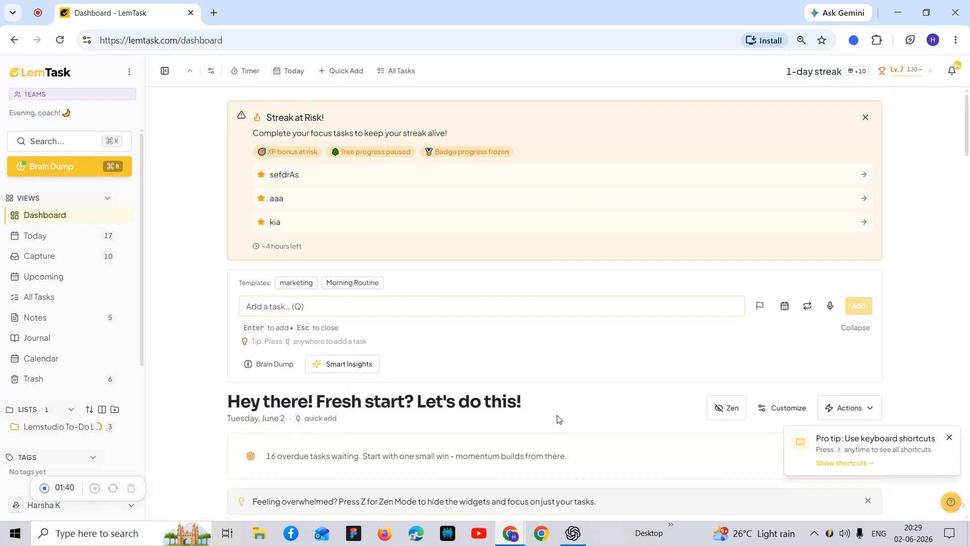
# - Open "test lem task dashboard functionality" from Today's Focus and set its priority to P1 (High) and its duration to 30 minutes
pyautogui.scroll(-9, 559, 420)
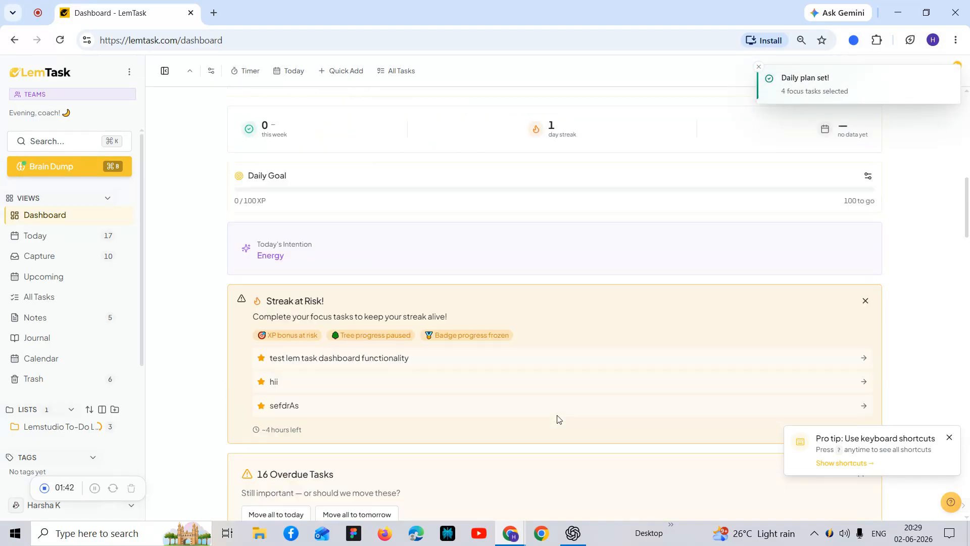
pyautogui.scroll(-12, 558, 419)
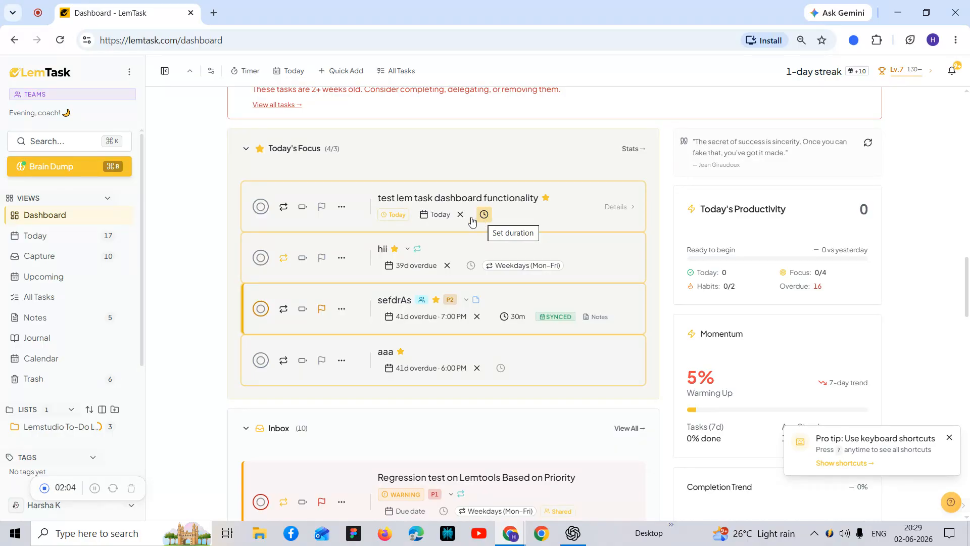
pyautogui.click(342, 207)
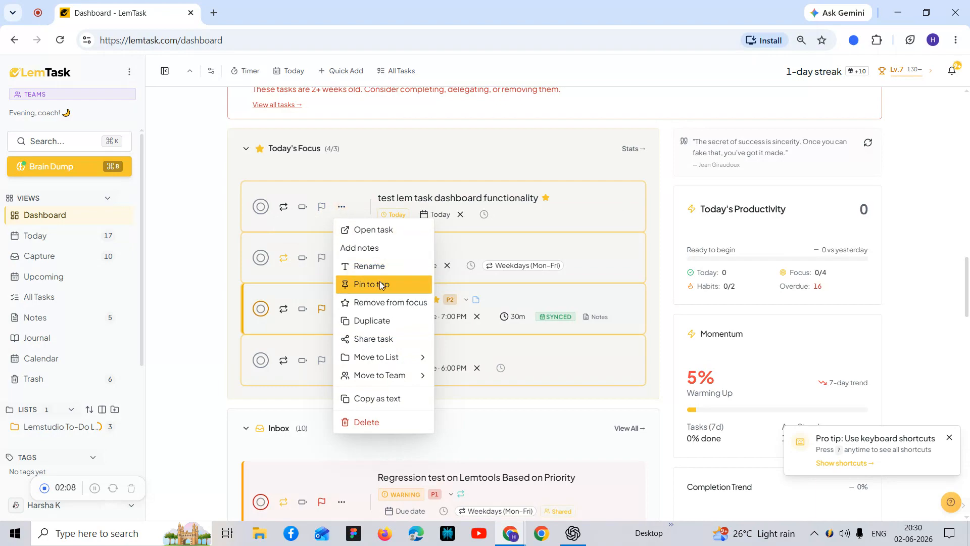
pyautogui.click(523, 217)
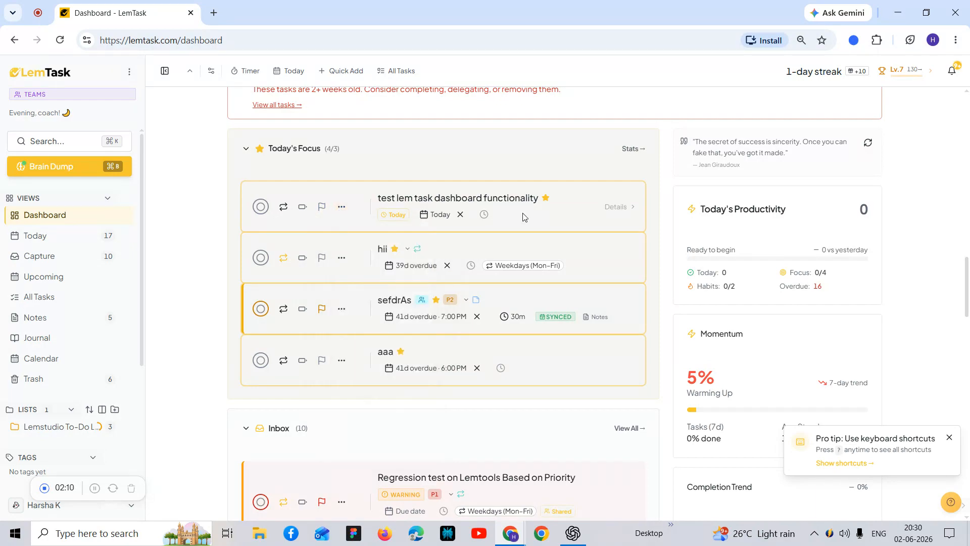
pyautogui.click(454, 211)
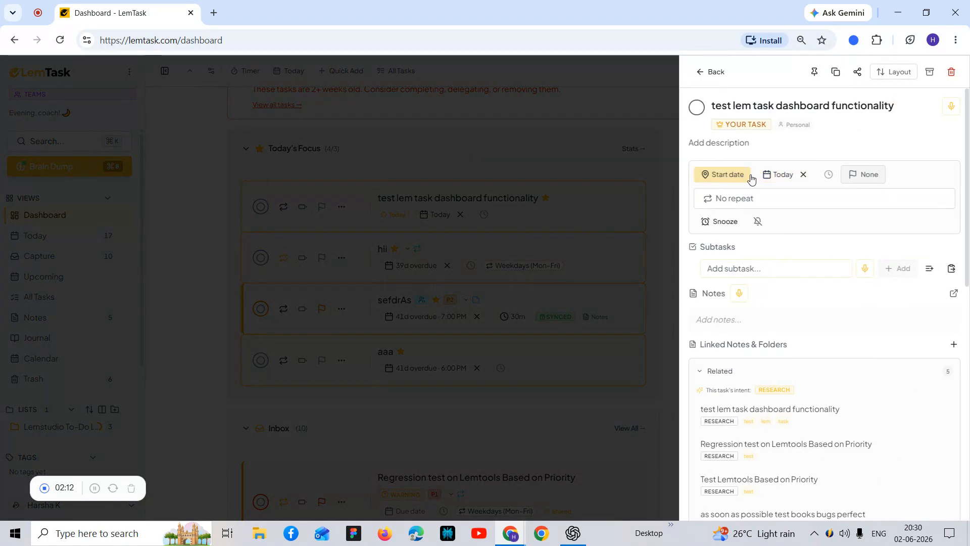
pyautogui.click(862, 173)
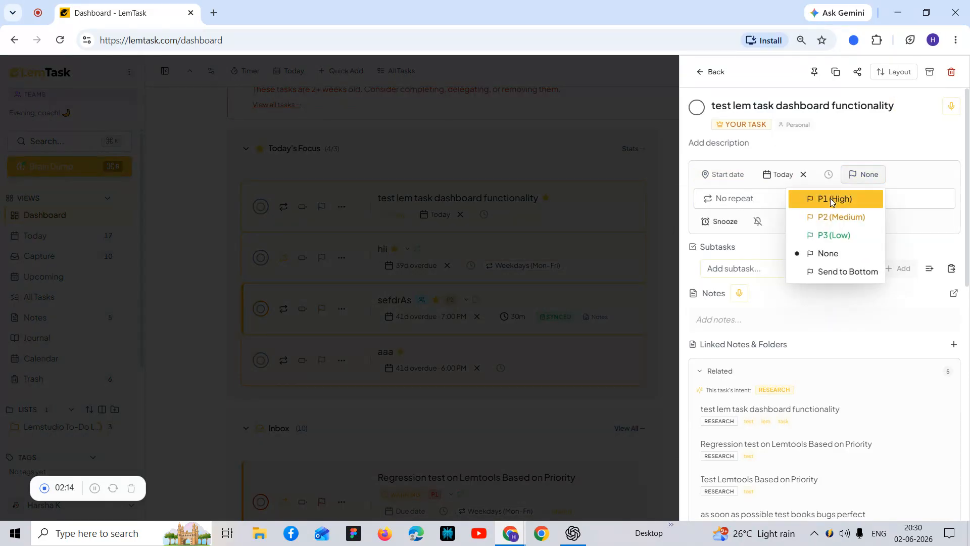
pyautogui.click(830, 199)
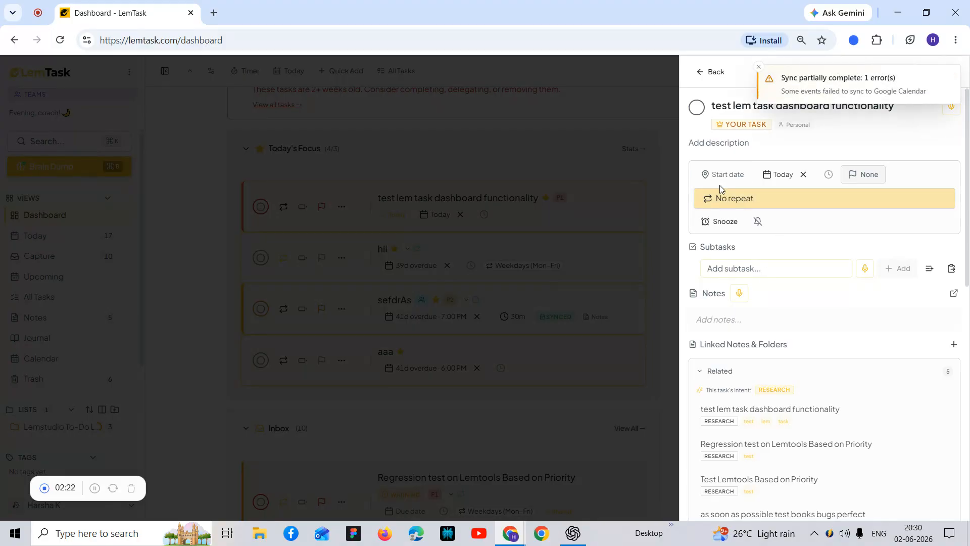
pyautogui.click(829, 175)
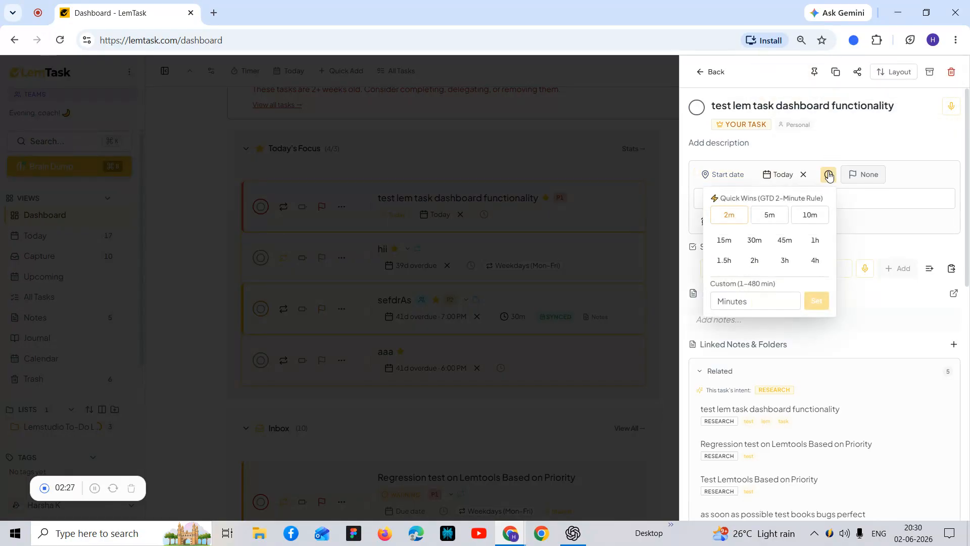
pyautogui.click(754, 240)
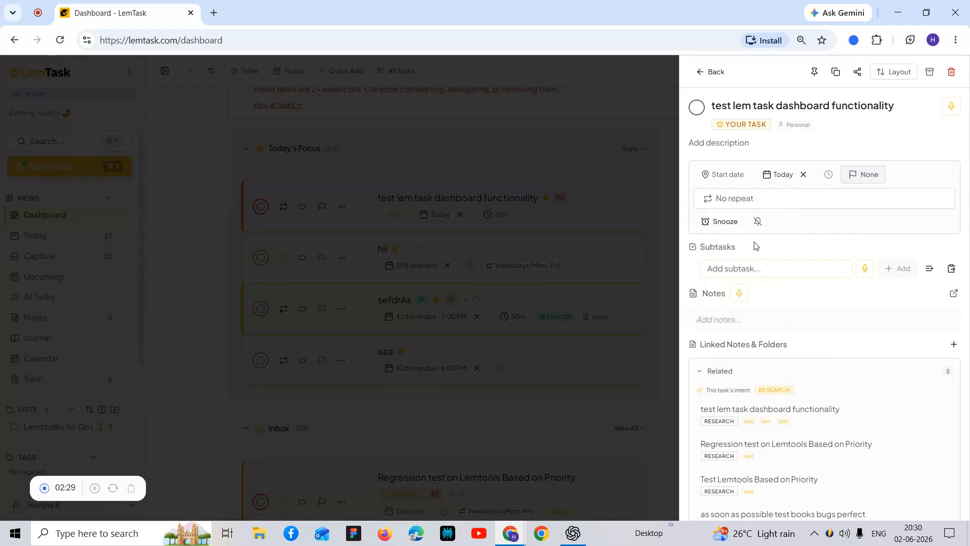
# - Set the task's start date to tomorrow, Jun 3, 2026 at 9:00 AM, and close the task details
pyautogui.click(718, 174)
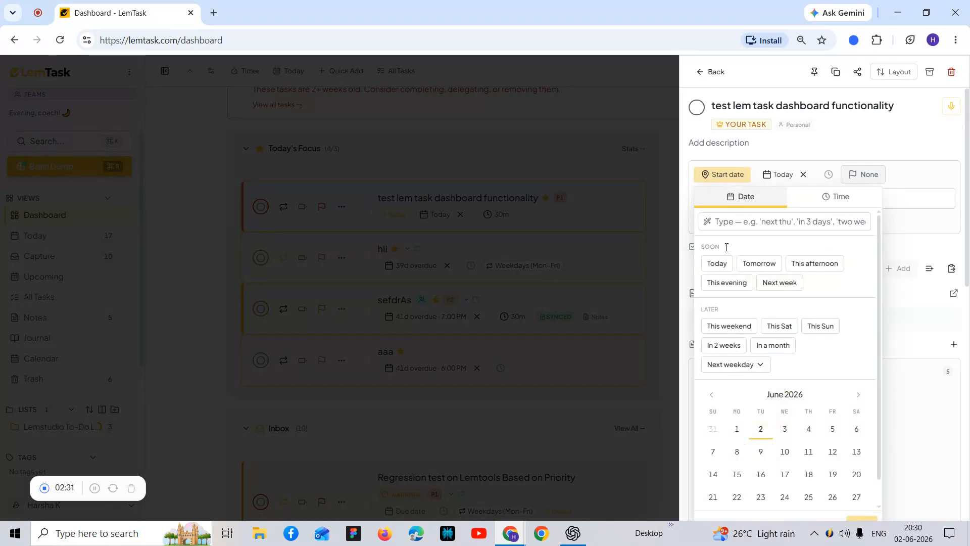
pyautogui.click(750, 271)
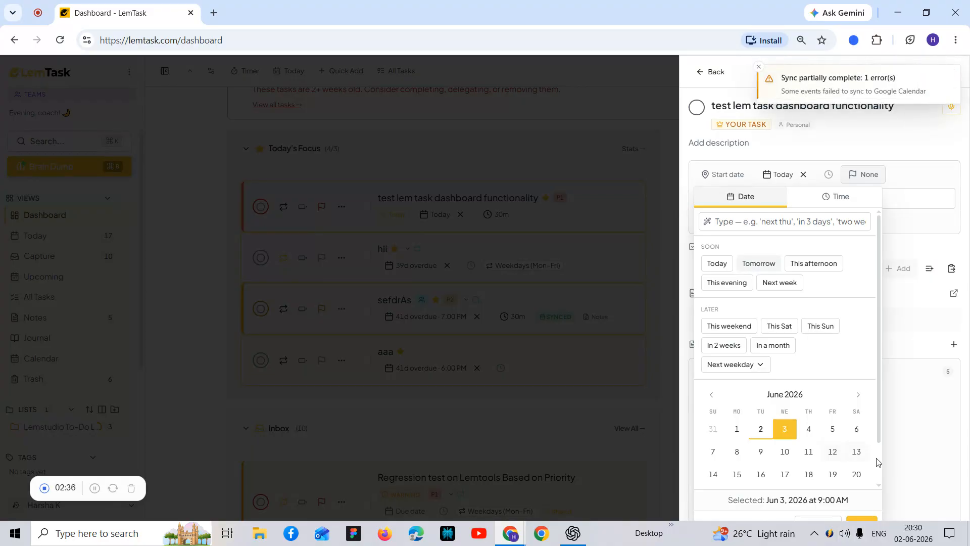
pyautogui.scroll(-1, 882, 472)
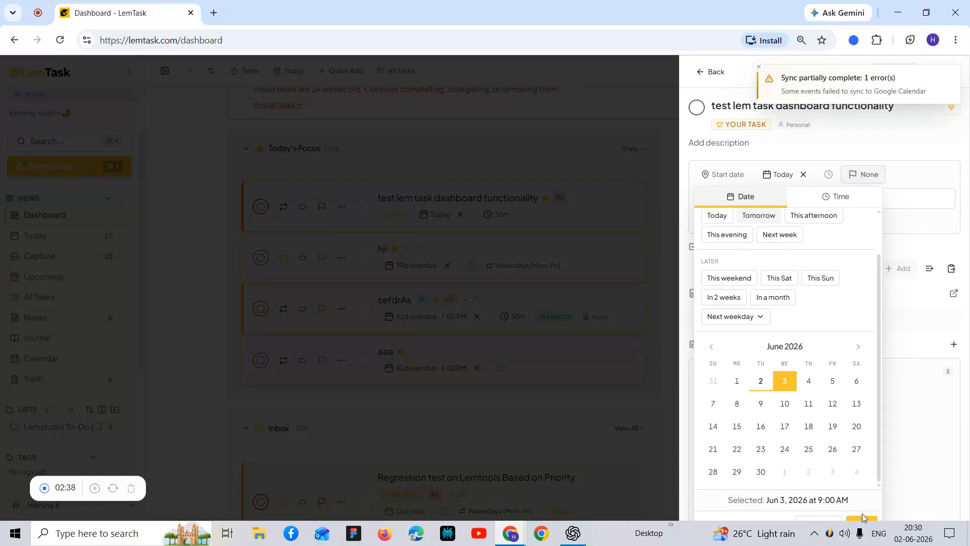
pyautogui.click(862, 519)
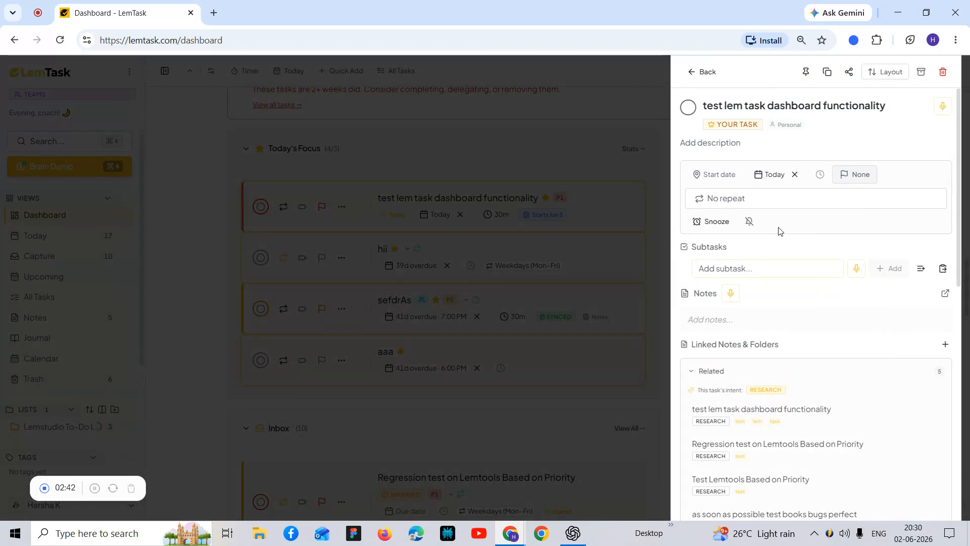
pyautogui.scroll(-9, 778, 376)
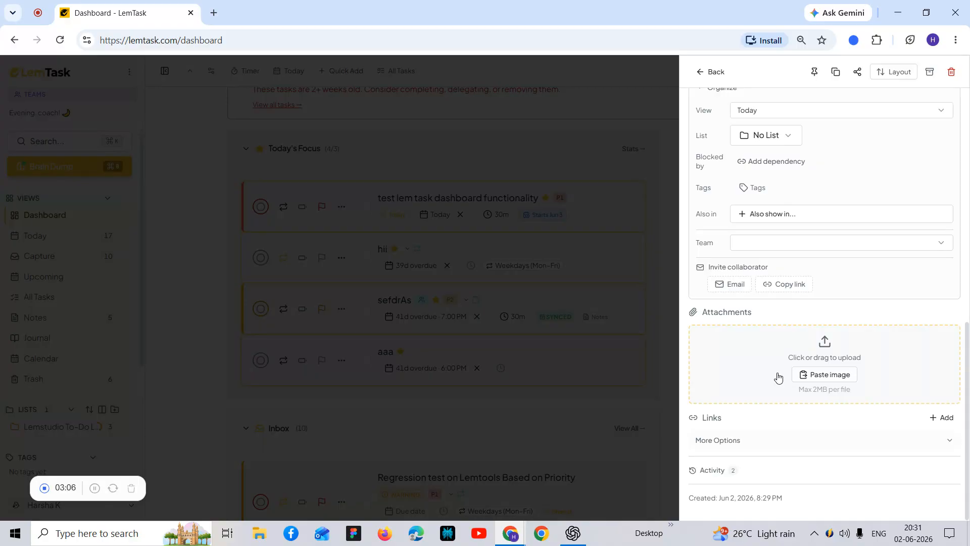
pyautogui.scroll(10, 814, 283)
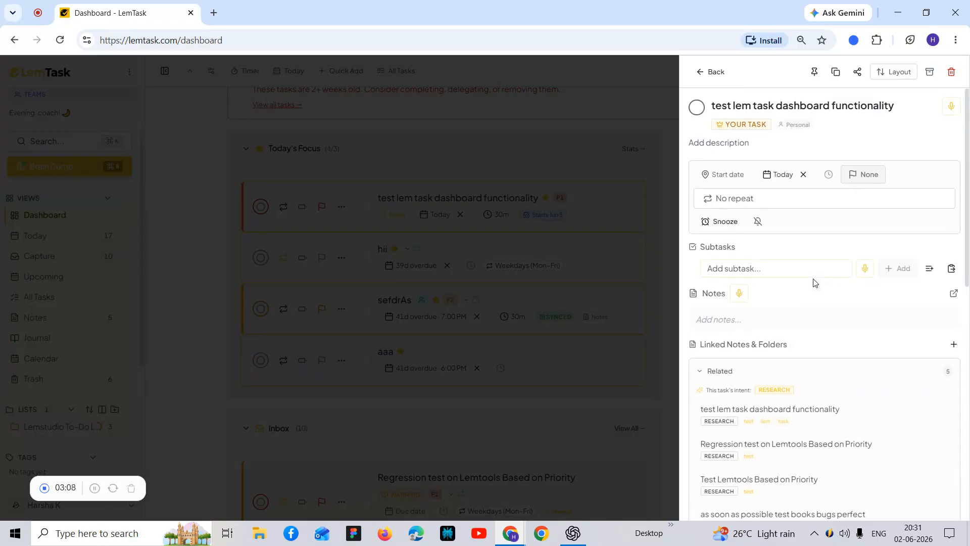
pyautogui.click(698, 70)
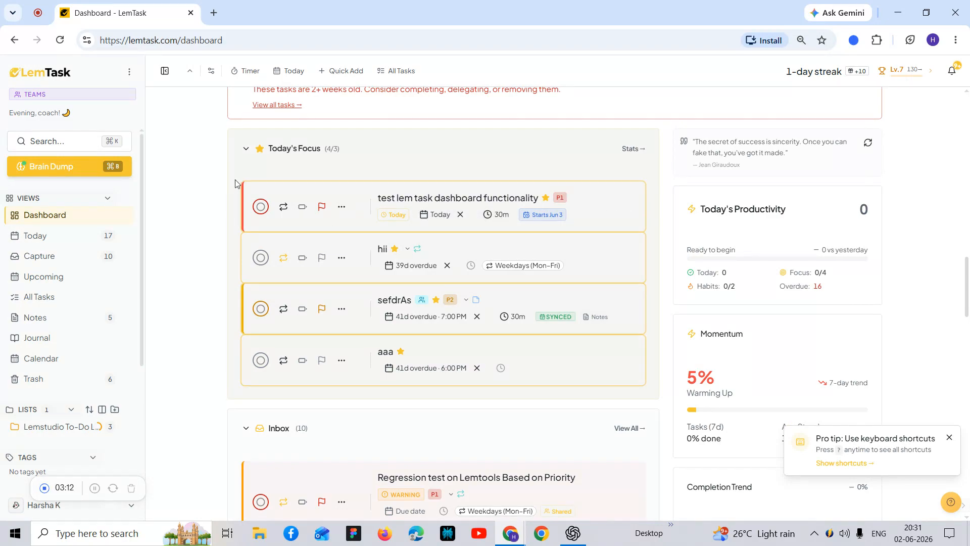